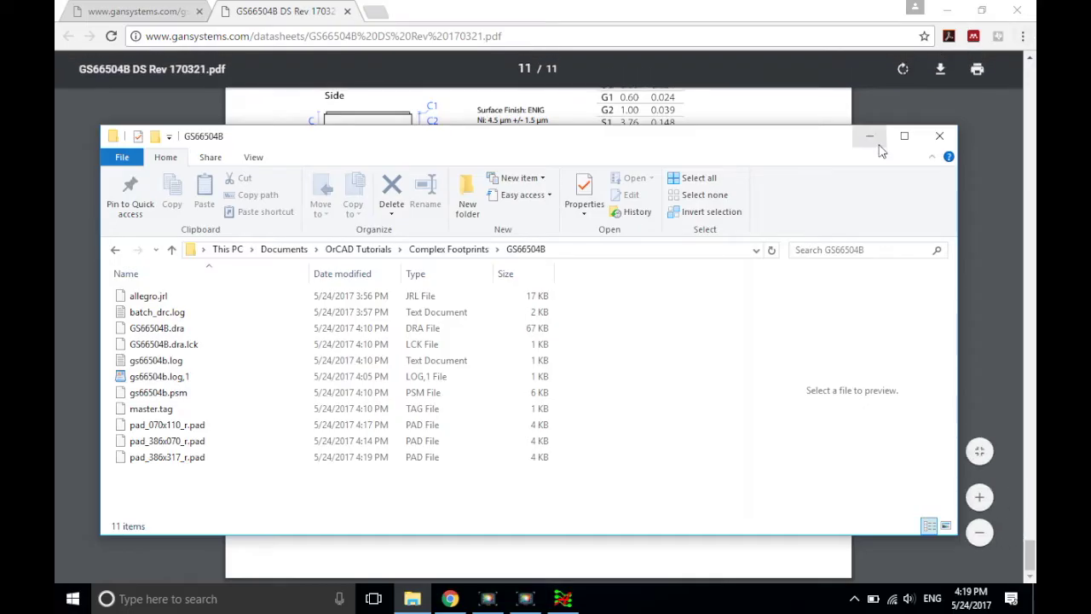
Step: Minimize the GS66504B folder window and bring the Allegro package drawing to the front
{"action": "left_click", "coordinate": [871, 134]}
{"action": "left_click", "coordinate": [563, 598]}
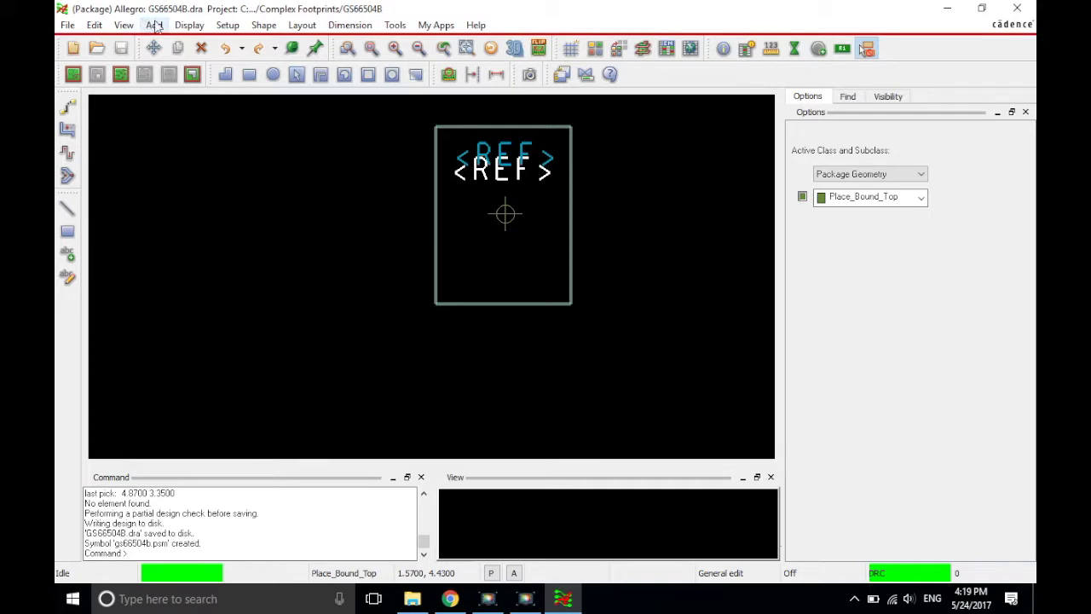
Step: Start the Layout > Pins command to add pins to the footprint
{"action": "left_click", "coordinate": [302, 25]}
{"action": "left_click", "coordinate": [320, 44]}
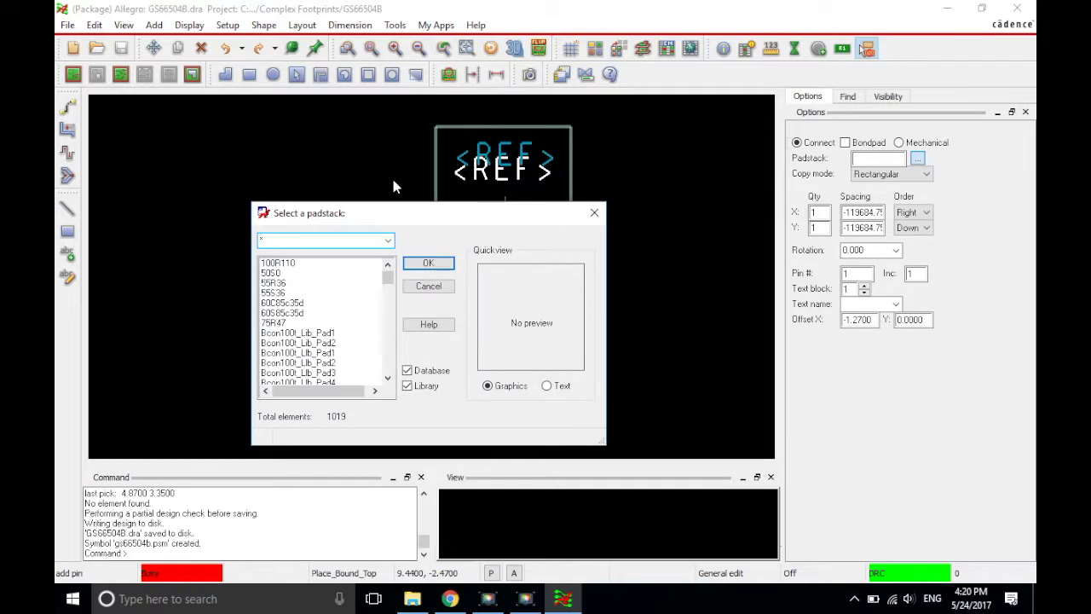
Step: Filter the padstack list by pad_ and choose Pad_386X070_R for pin 1
{"action": "type", "text": "pad_"}
{"action": "key", "text": "Right"}
{"action": "key", "text": "Left"}
{"action": "key", "text": "Return"}
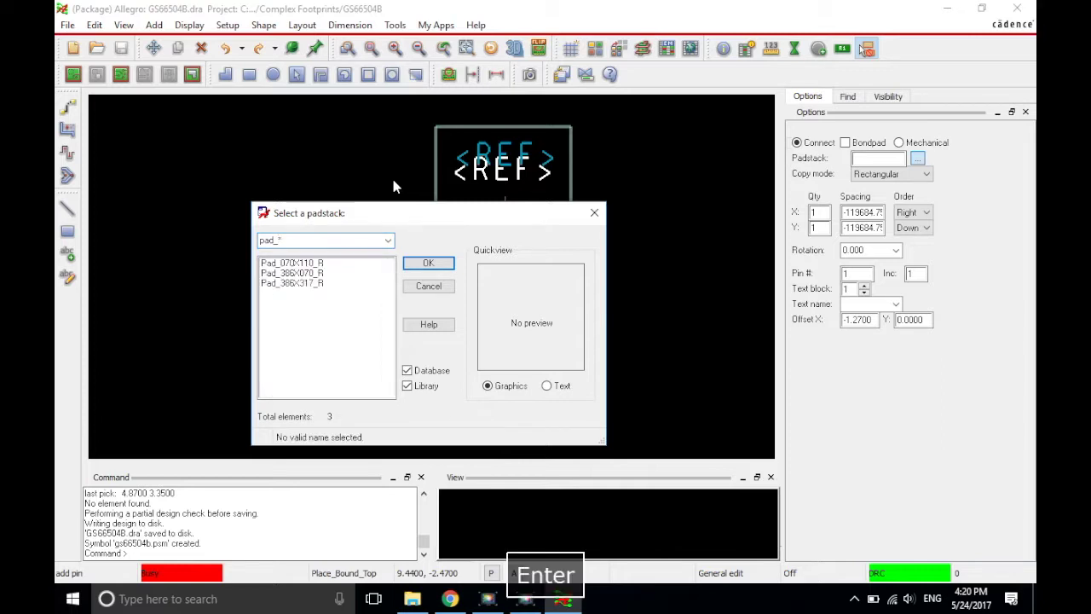
{"action": "left_click", "coordinate": [294, 263]}
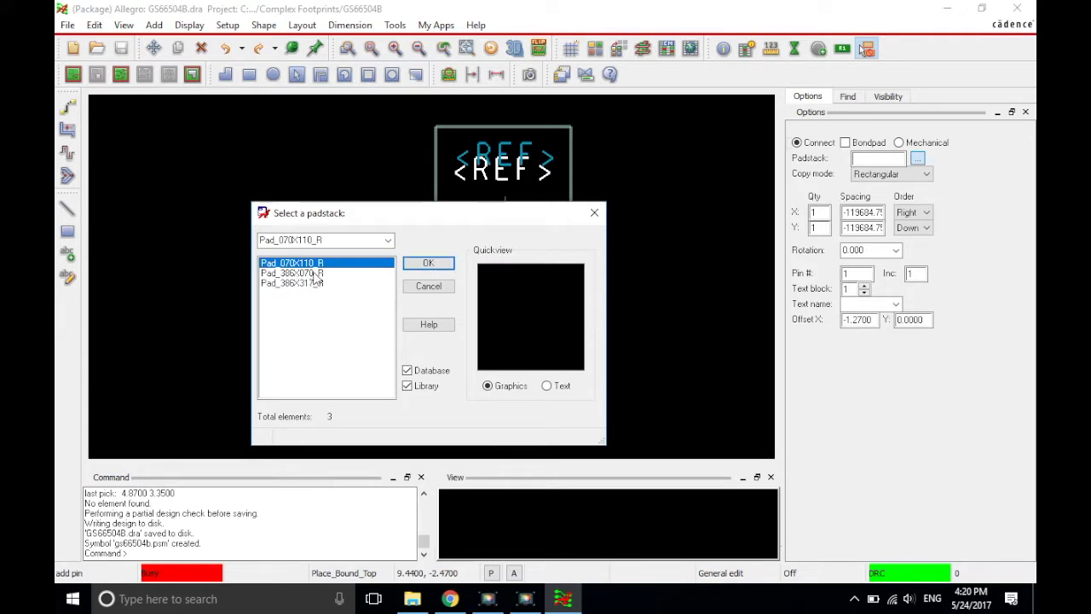
{"action": "left_click", "coordinate": [312, 272]}
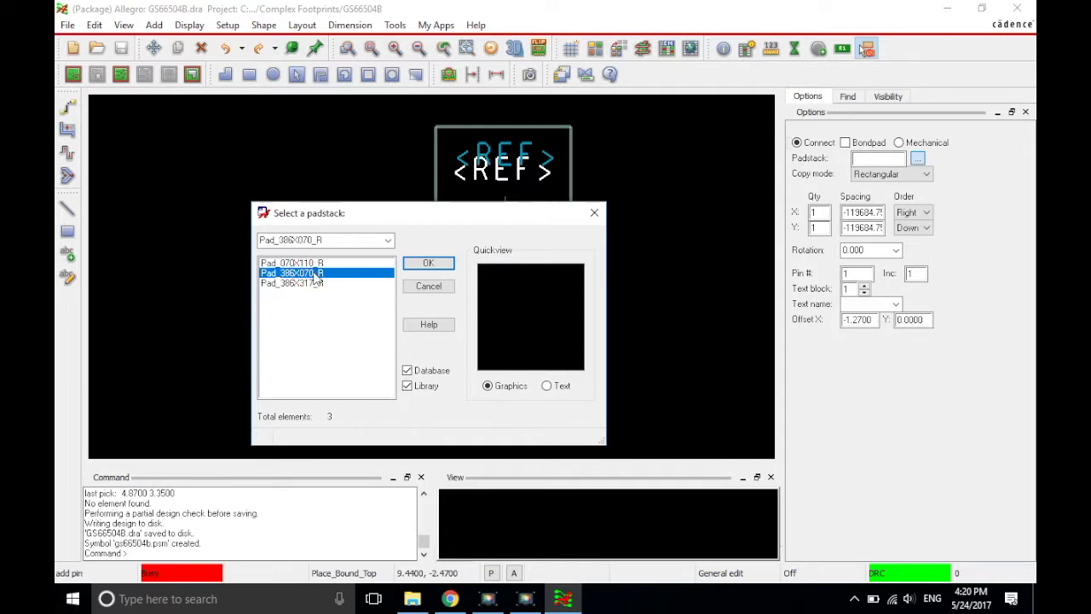
{"action": "left_click", "coordinate": [428, 265]}
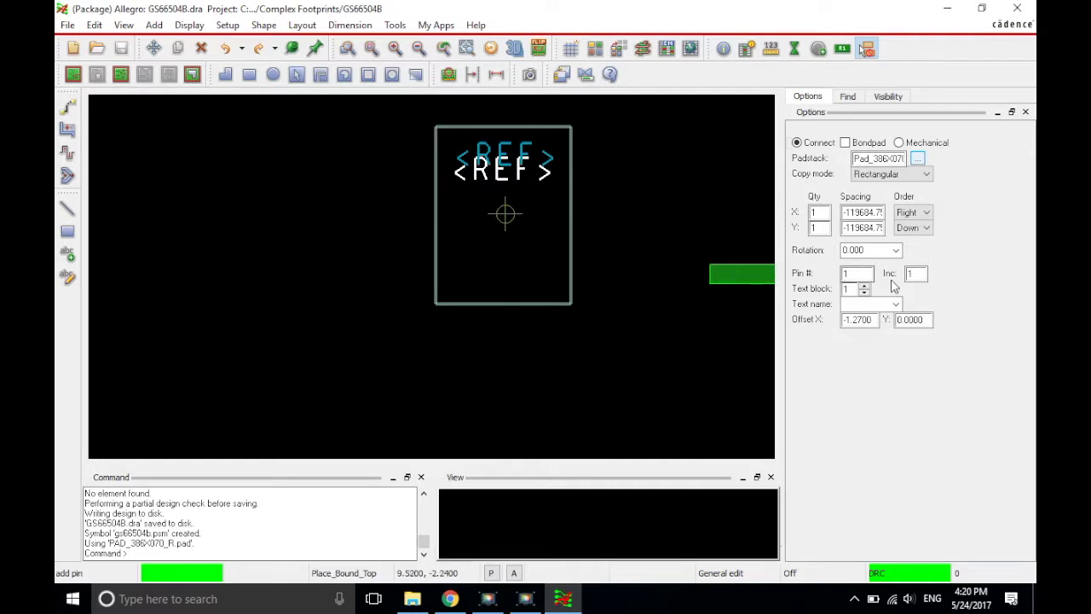
Step: Check the Pin # and Text block fields in Options, then switch to the GS66504B datasheet
{"action": "left_click_drag", "start_coordinate": [854, 273], "coordinate": [840, 277]}
{"action": "key", "text": "Tab"}
{"action": "left_click", "coordinate": [854, 272]}
{"action": "left_click", "coordinate": [851, 288]}
{"action": "left_click", "coordinate": [850, 274]}
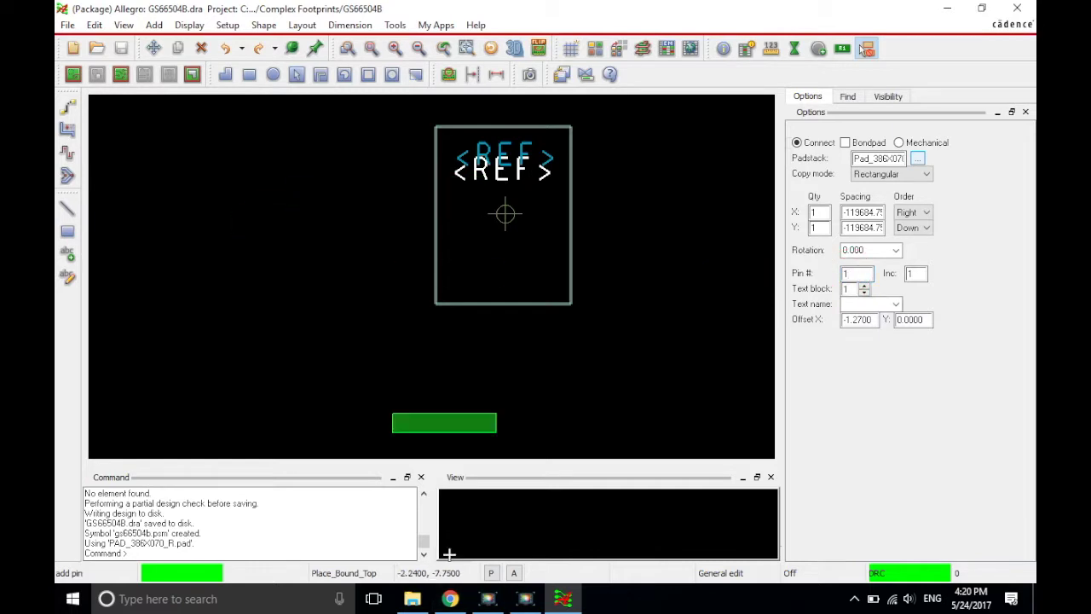
{"action": "left_click", "coordinate": [452, 599]}
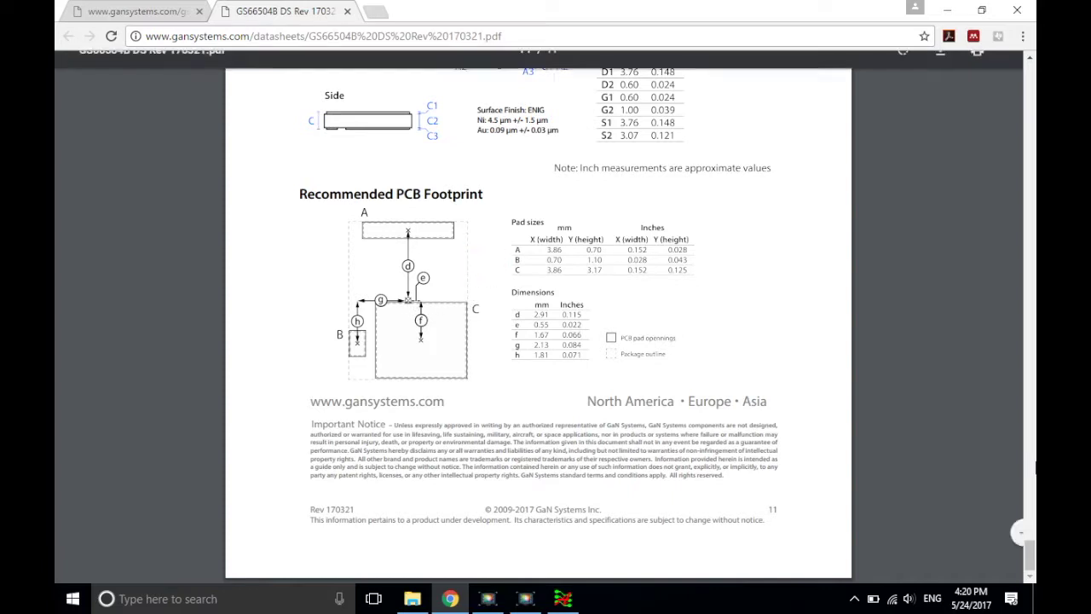
Step: Zoom the datasheet in and scroll to the Recommended PCB Footprint drawing and tables
{"action": "left_click", "coordinate": [977, 499]}
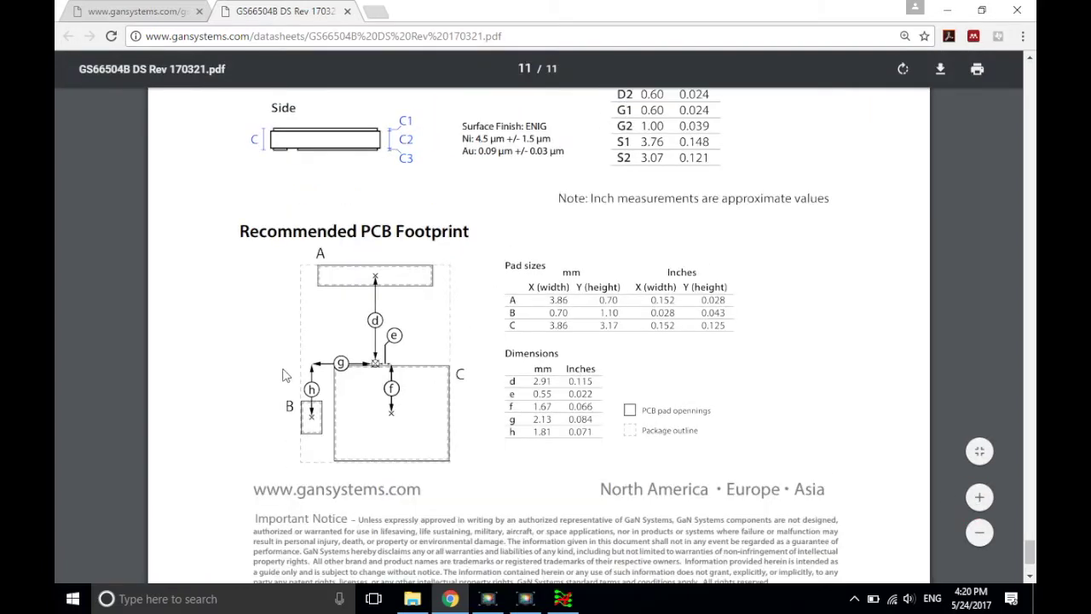
{"action": "scroll", "coordinate": [392, 281], "scroll_direction": "down", "scroll_amount": 2}
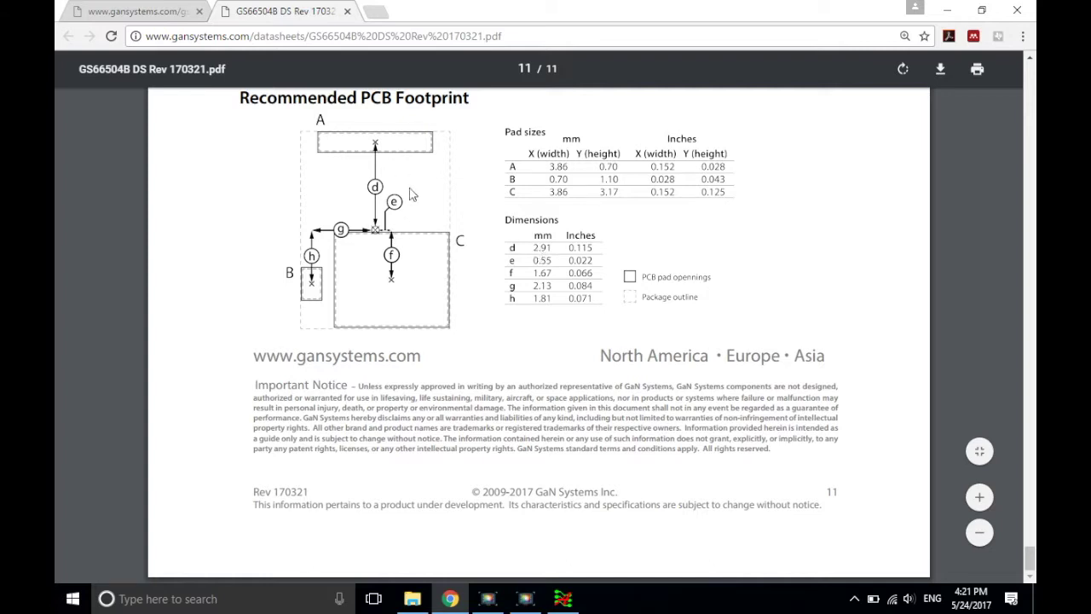
Step: Return to Allegro and place pin 1 at X 0, Y 2.91 from the command line
{"action": "left_click", "coordinate": [563, 598]}
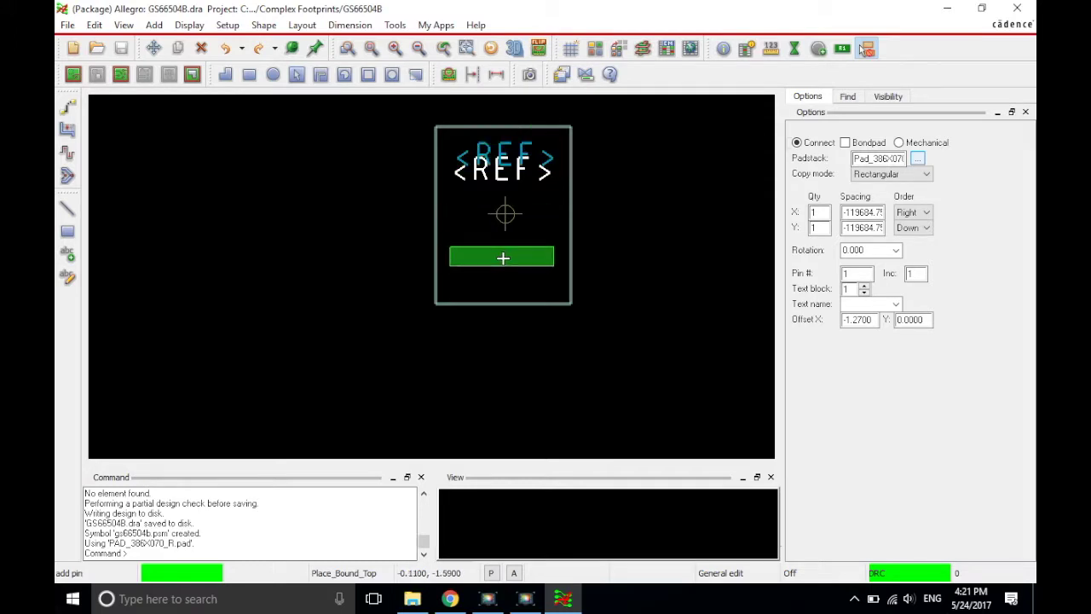
{"action": "type", "text": "x y"}
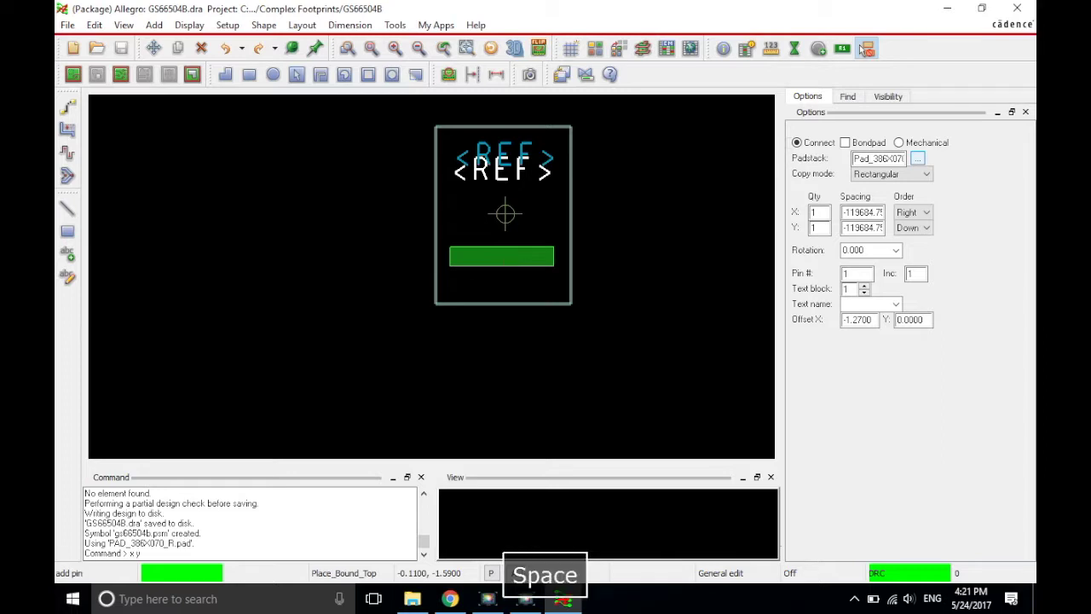
{"action": "type", "text": "0 0 "}
{"action": "type", "text": "2.91"}
{"action": "key", "text": "Return"}
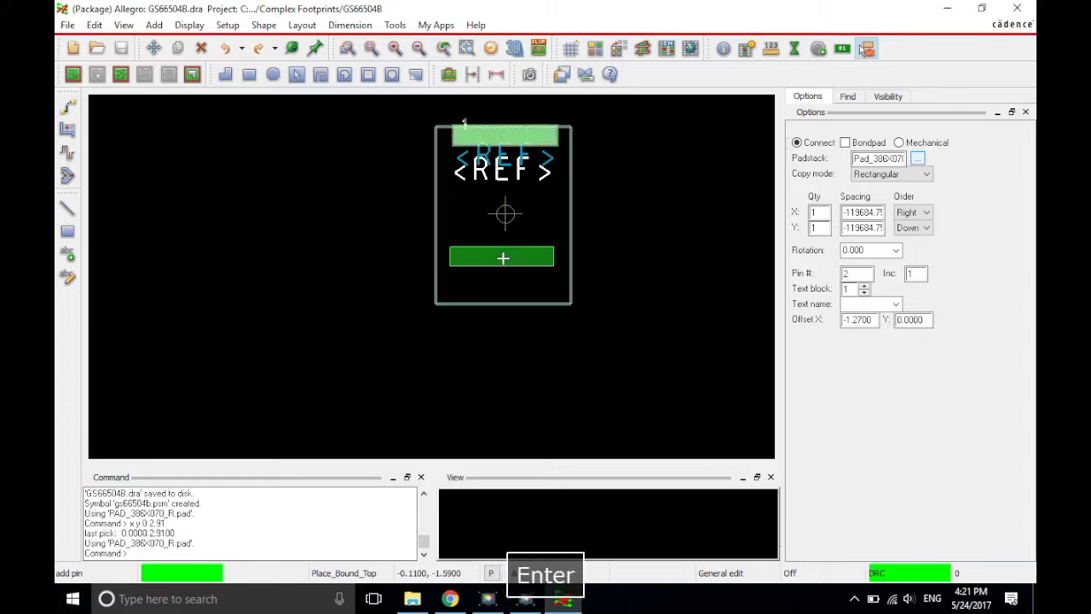
Step: Filter the padstack list by pad_ and choose Pad_070X110_R for the next pin
{"action": "left_click", "coordinate": [918, 158]}
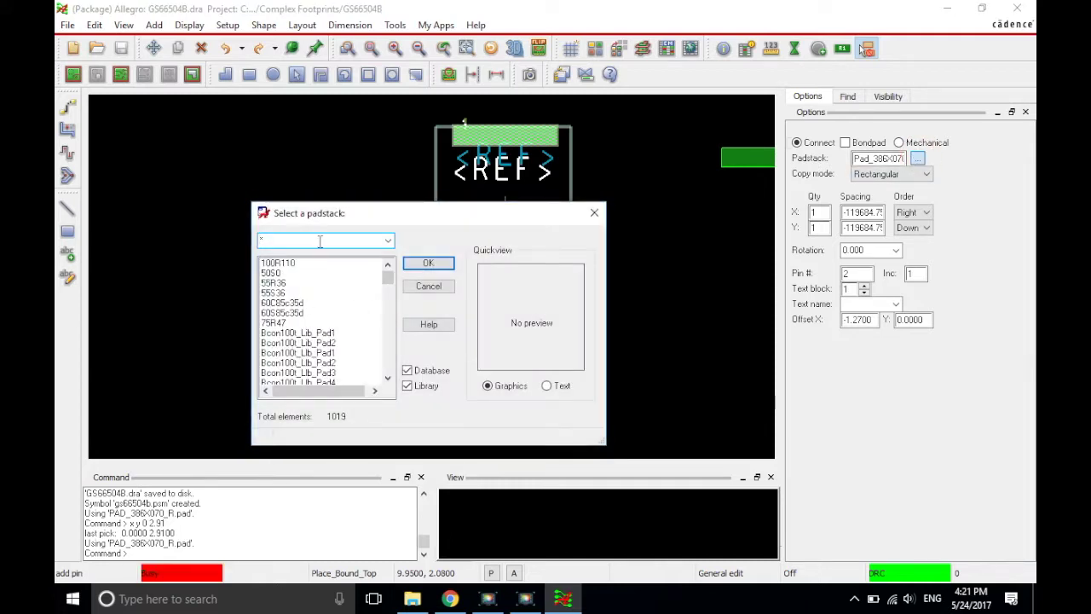
{"action": "type", "text": "pad_"}
{"action": "key", "text": "Return"}
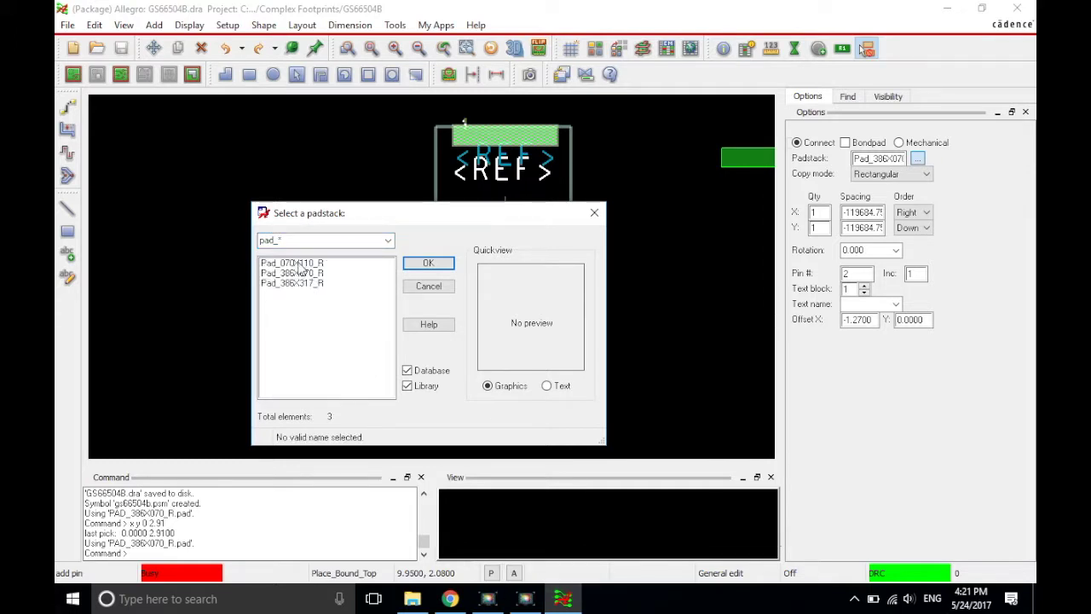
{"action": "left_click", "coordinate": [292, 263]}
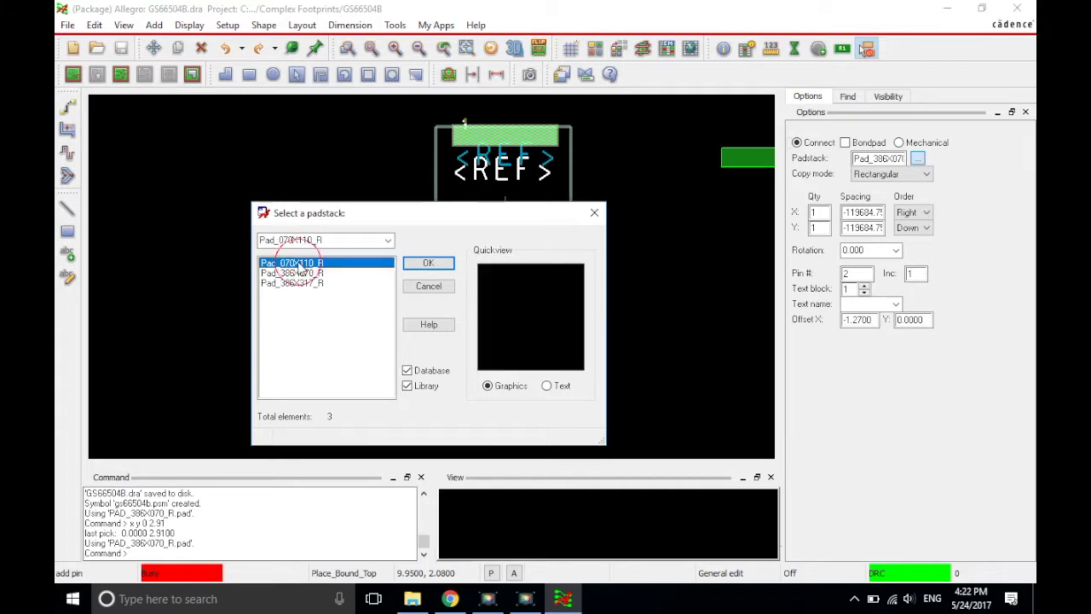
{"action": "left_click", "coordinate": [430, 264]}
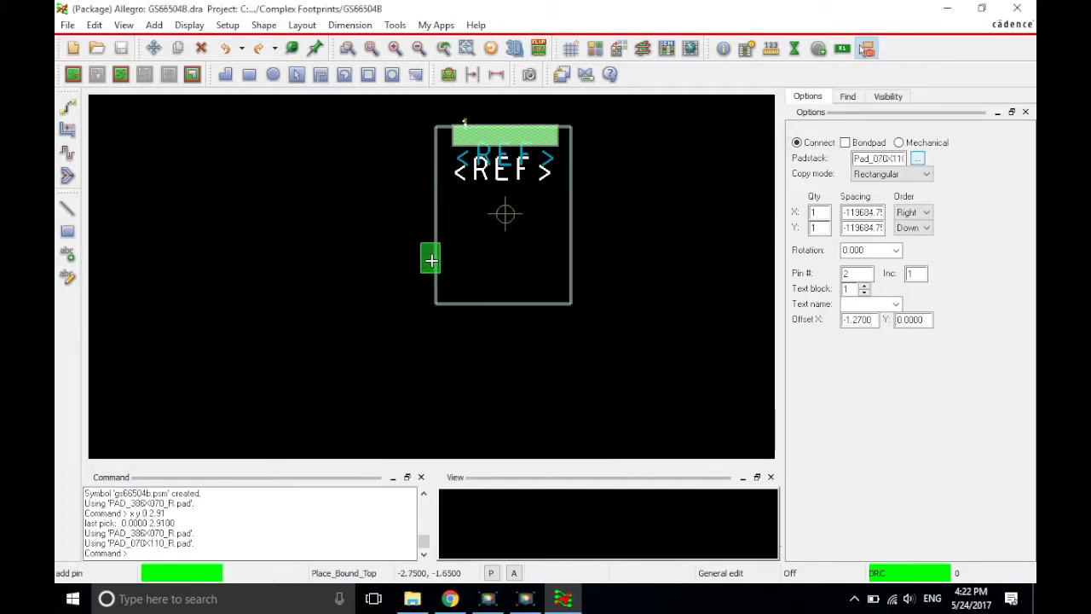
Step: Set the Text block value to 2 and return to the datasheet
{"action": "double_click", "coordinate": [855, 288]}
{"action": "type", "text": "2"}
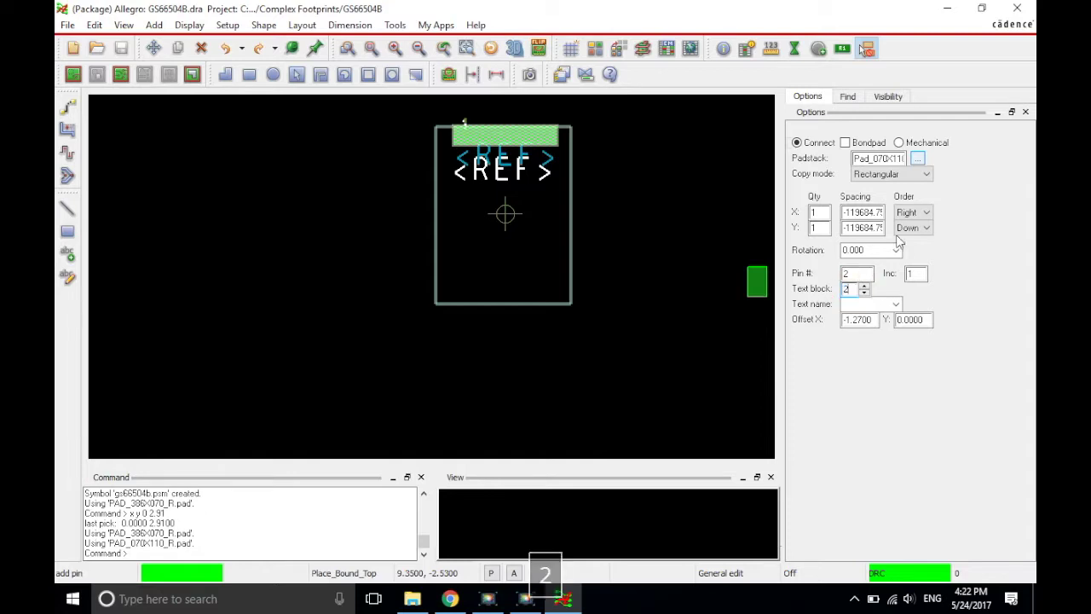
{"action": "left_click", "coordinate": [854, 304]}
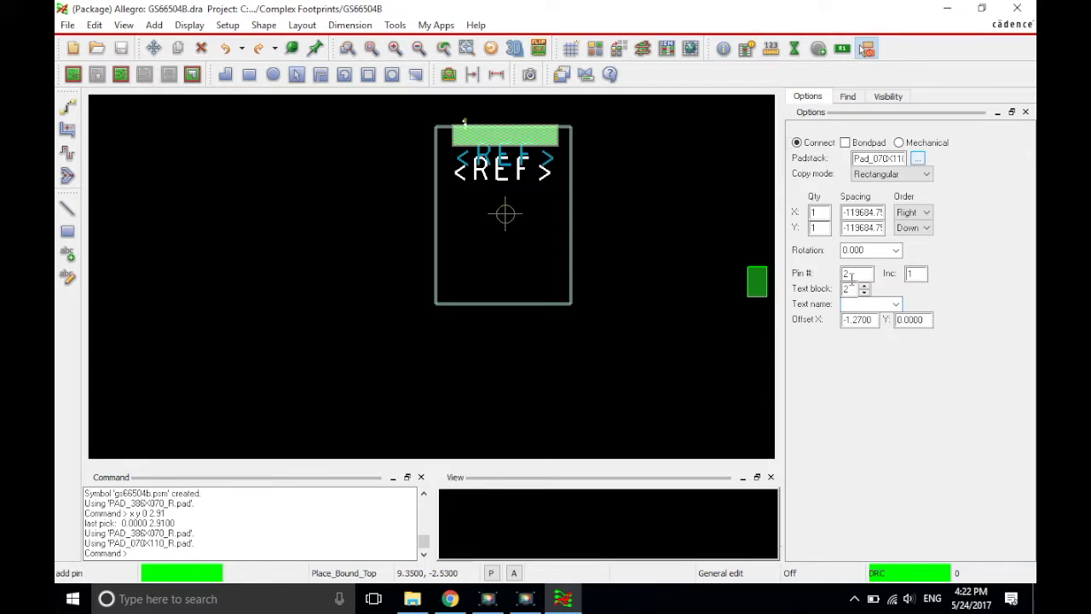
{"action": "left_click", "coordinate": [852, 276]}
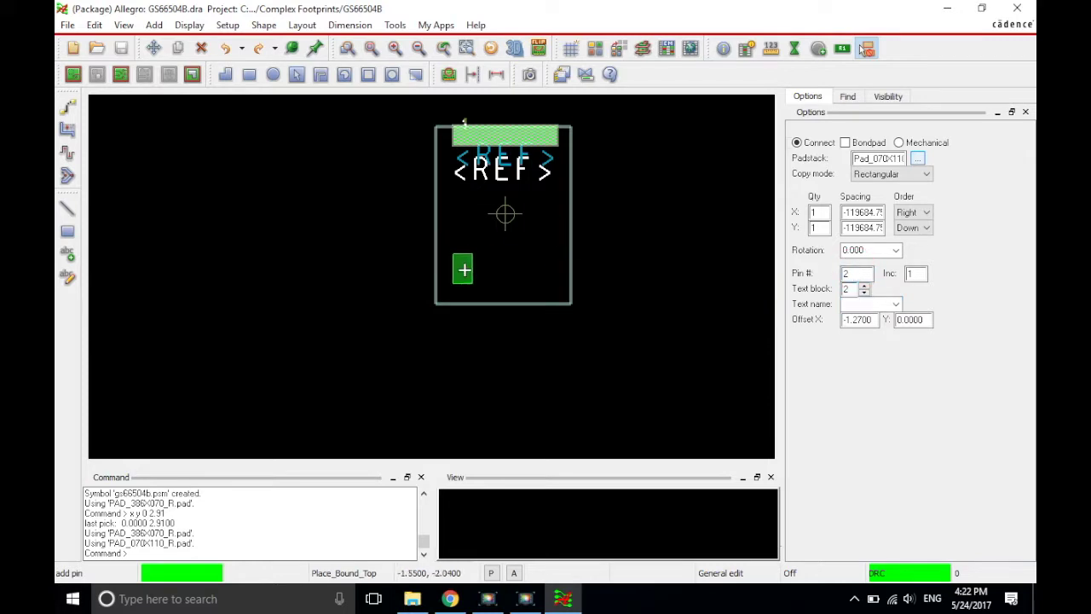
{"action": "left_click", "coordinate": [450, 598]}
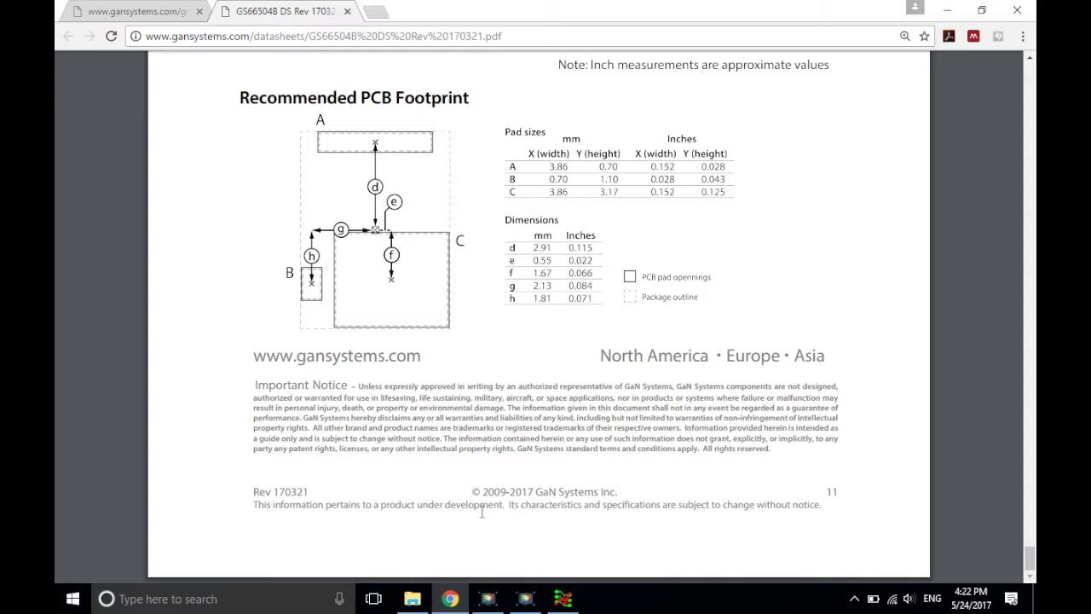
{"action": "left_click", "coordinate": [563, 598]}
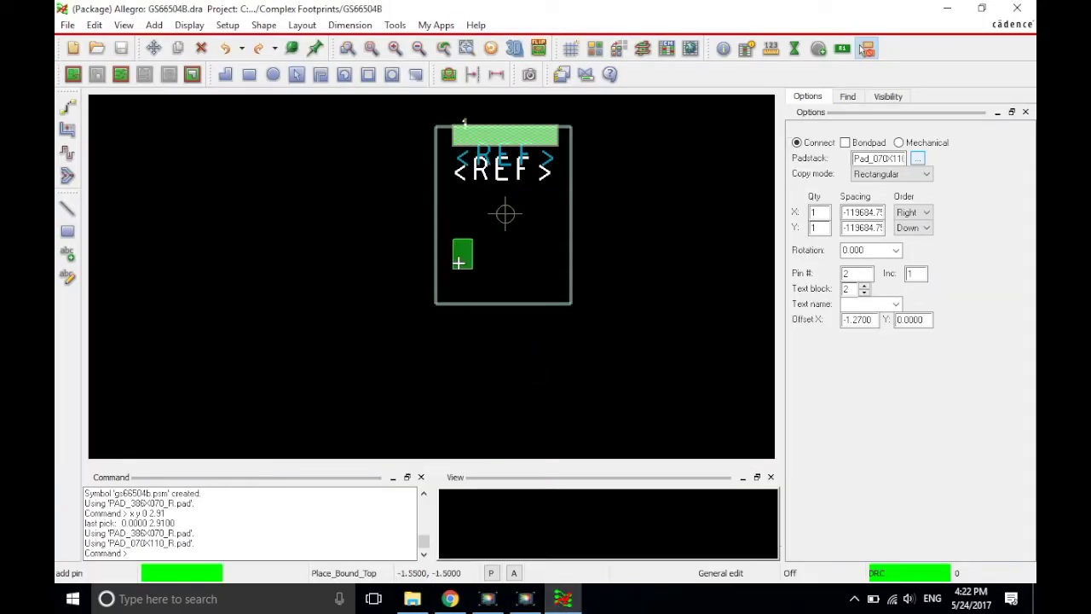
Step: Correct pin 2's coordinates against the datasheet and place it at x -2.13, y -1.81
{"action": "type", "text": "x y"}
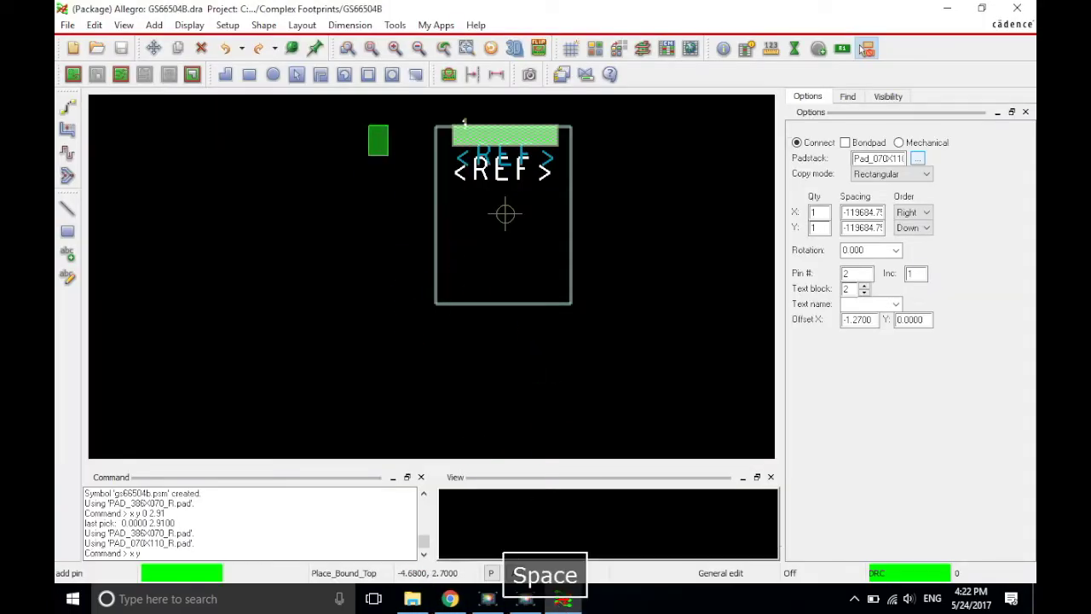
{"action": "type", "text": " -2.83 -1.81"}
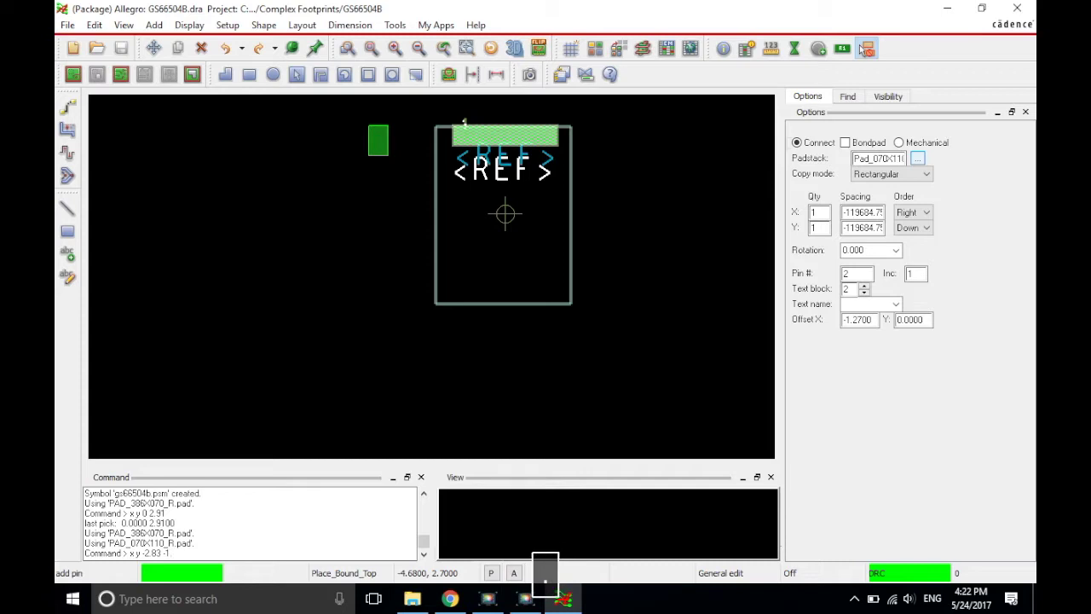
{"action": "left_click", "coordinate": [450, 599]}
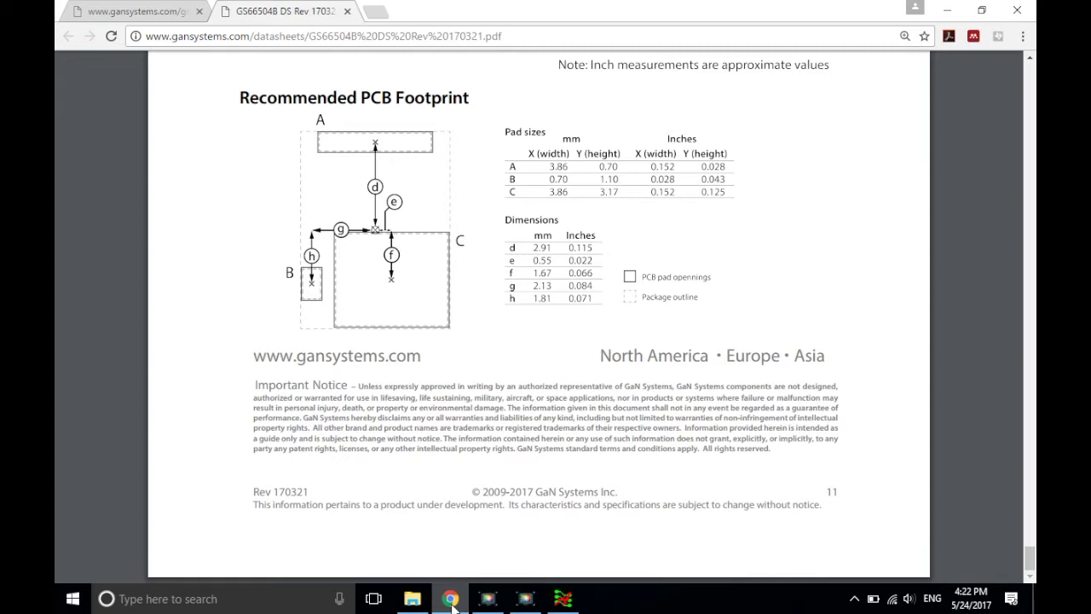
{"action": "left_click", "coordinate": [450, 599]}
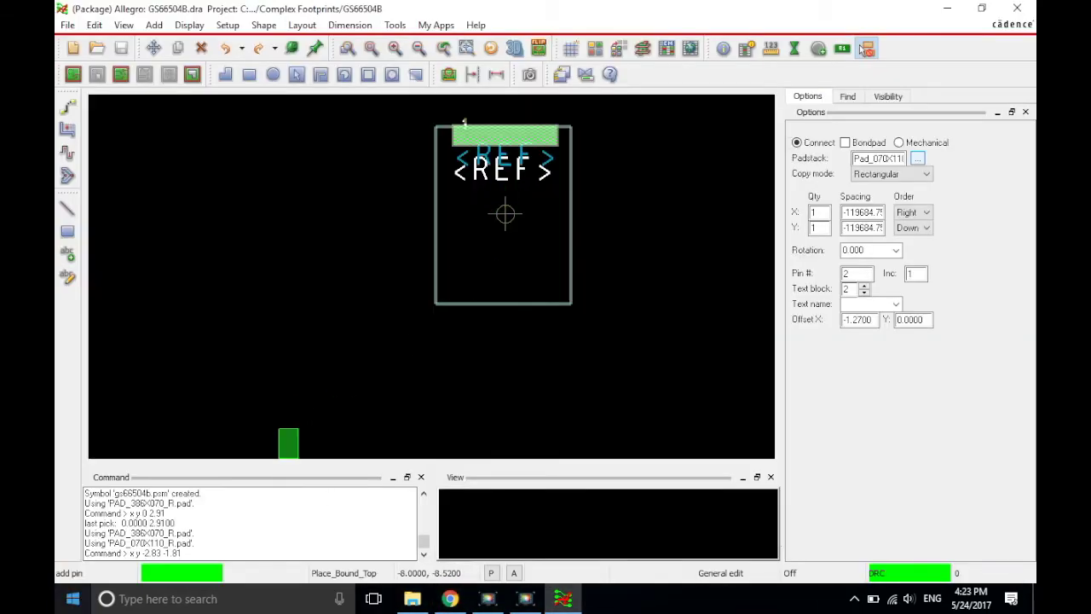
{"action": "key", "text": "BackSpace"}
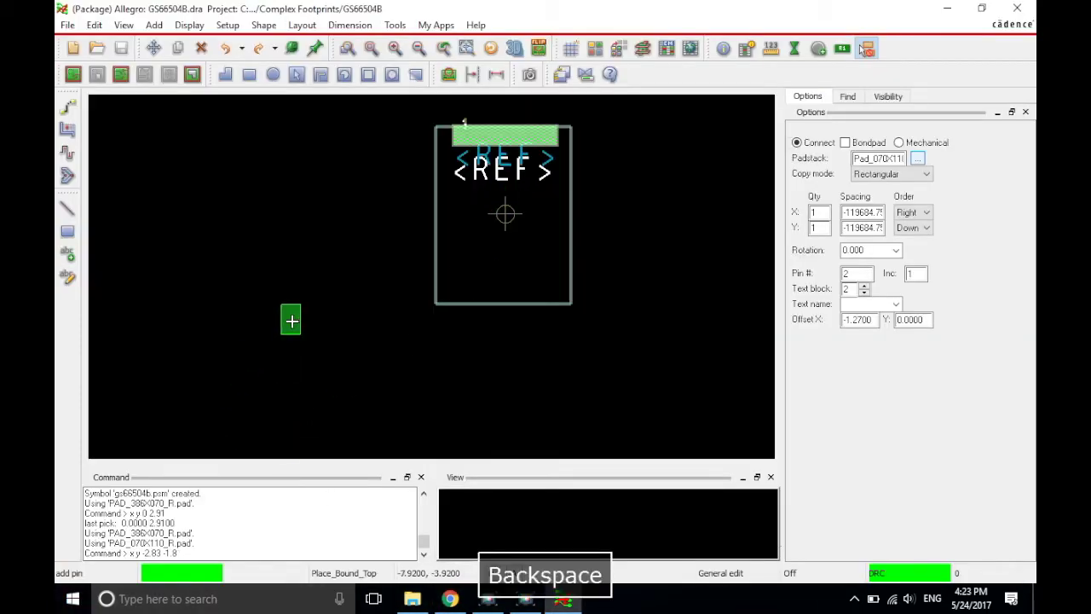
{"action": "type", "text": "1"}
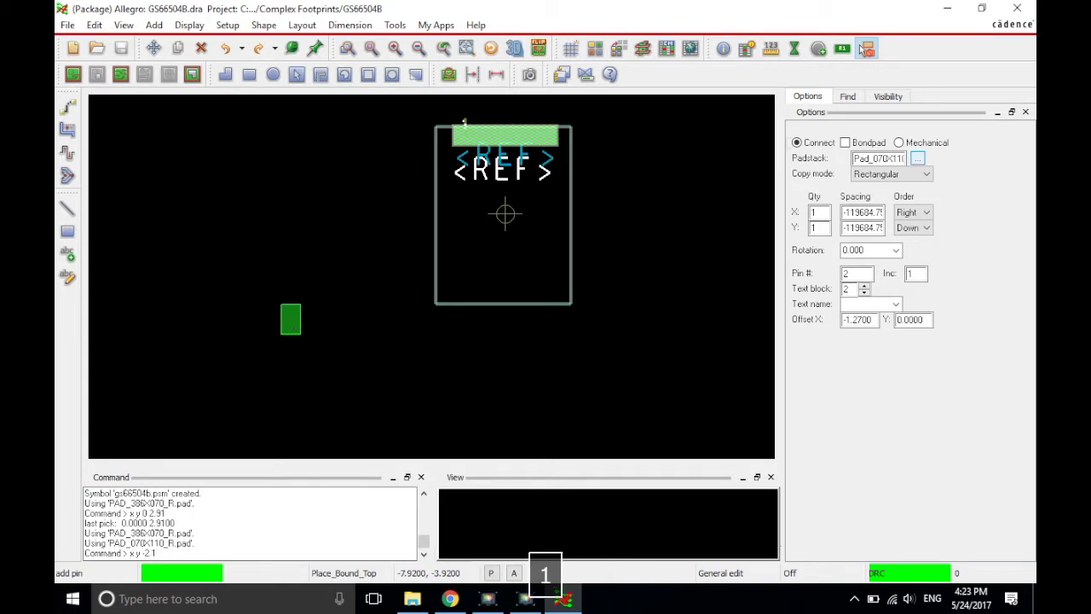
{"action": "type", "text": "3"}
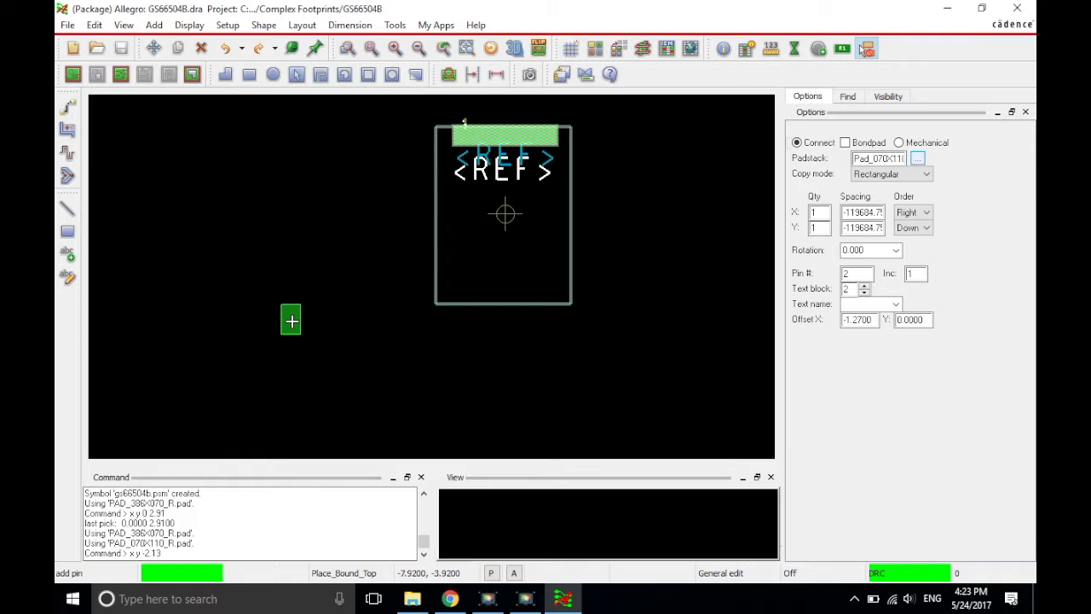
{"action": "type", "text": " -1.81"}
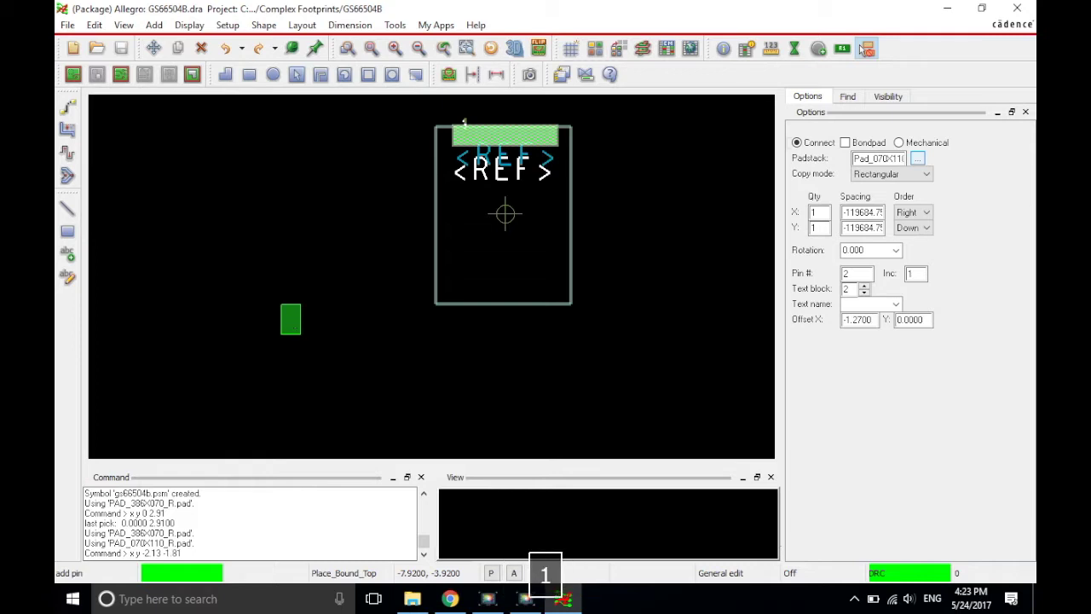
{"action": "key", "text": "Return"}
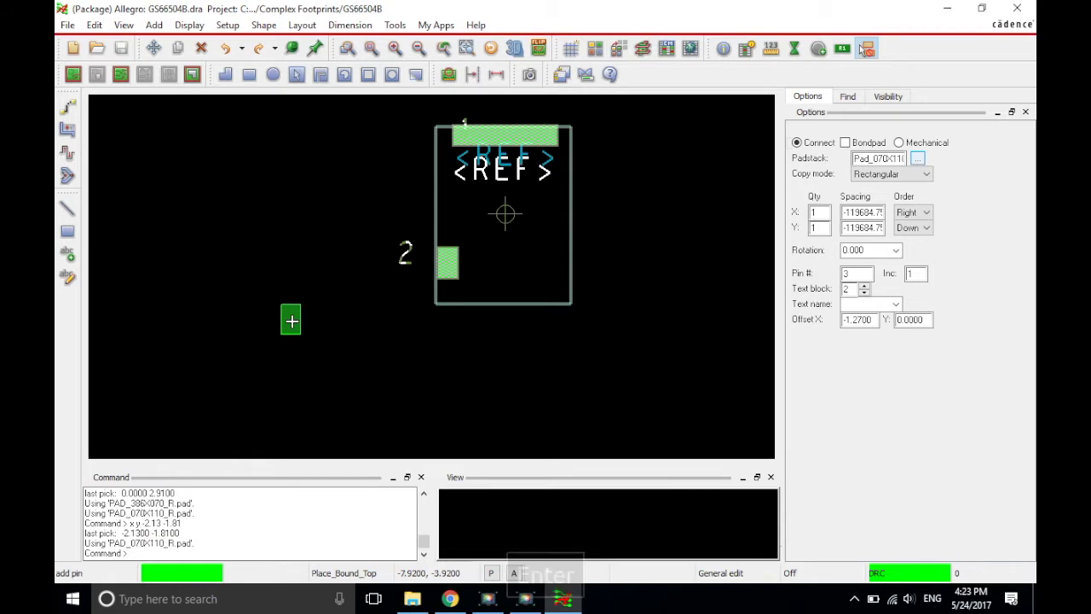
Step: Filter the padstack list by pad_ and choose Pad_386X317_R for pin 3
{"action": "left_click", "coordinate": [918, 159]}
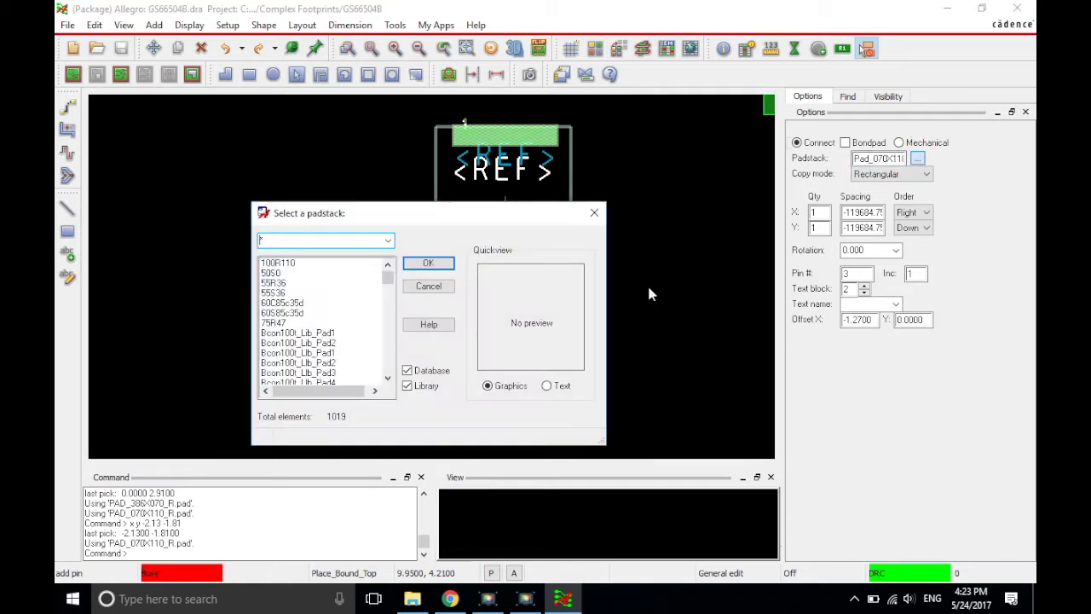
{"action": "type", "text": "pad_"}
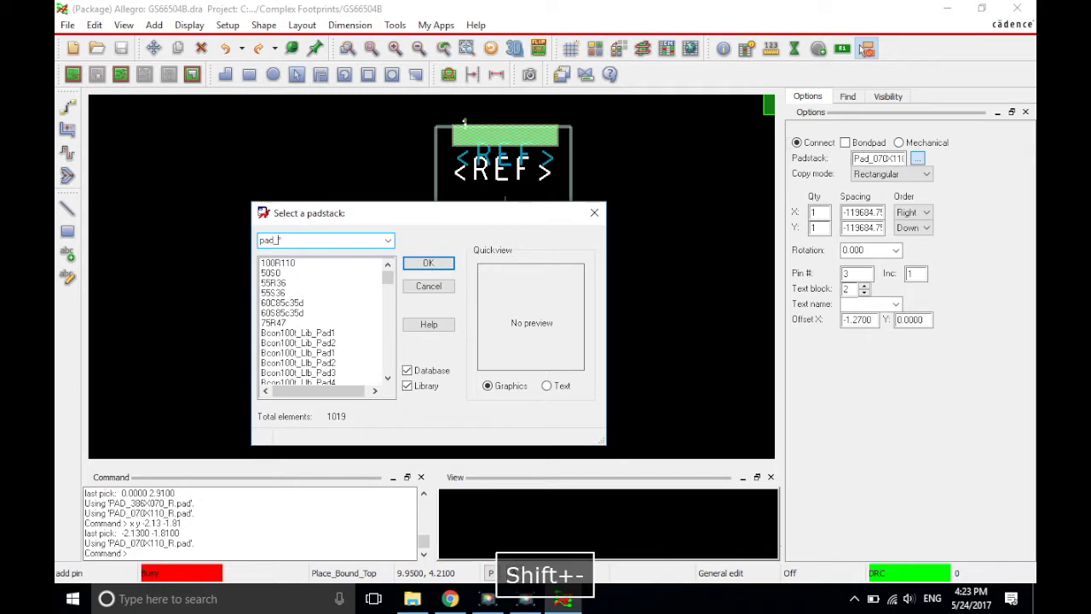
{"action": "key", "text": "Return"}
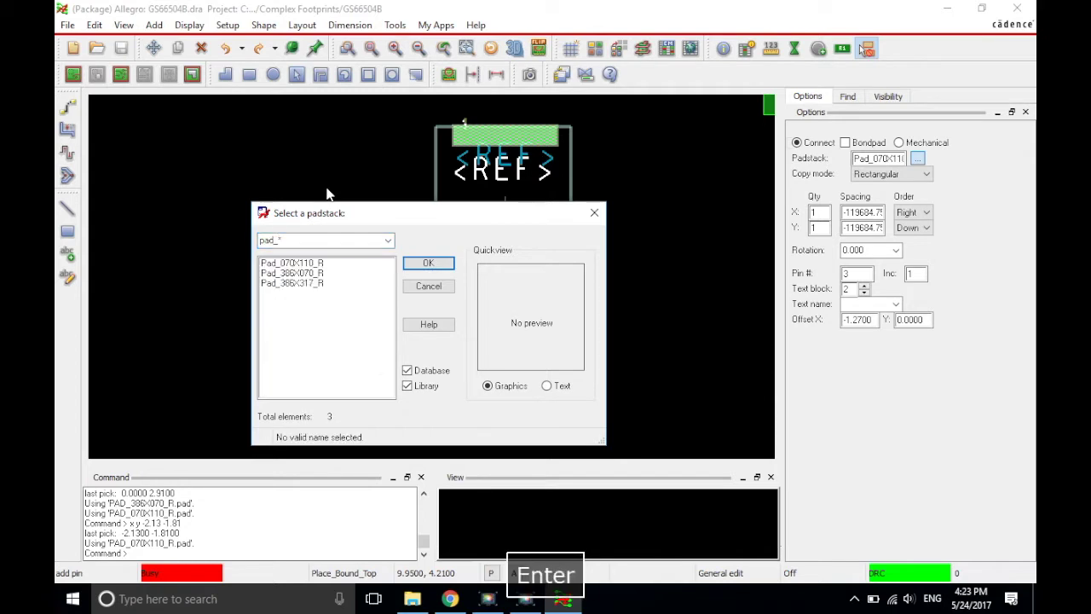
{"action": "left_click", "coordinate": [292, 283]}
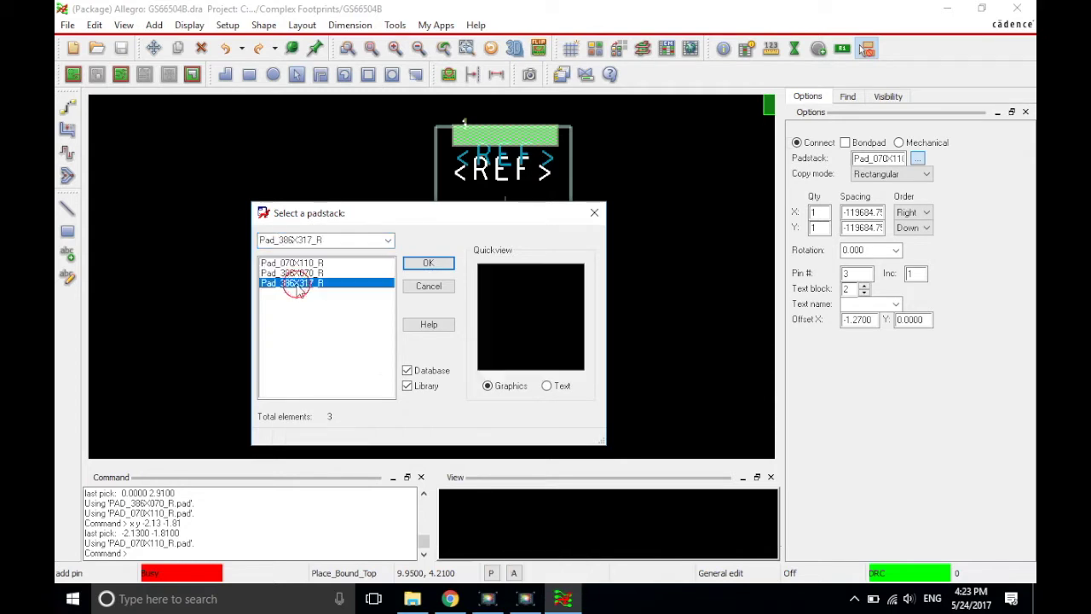
{"action": "left_click", "coordinate": [427, 263]}
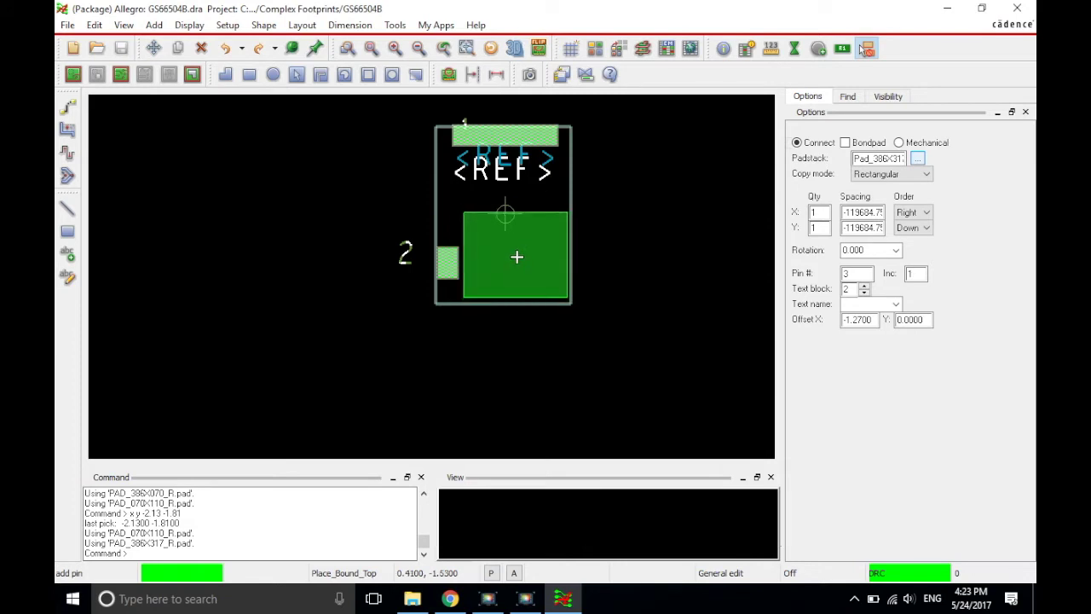
{"action": "left_click", "coordinate": [450, 598]}
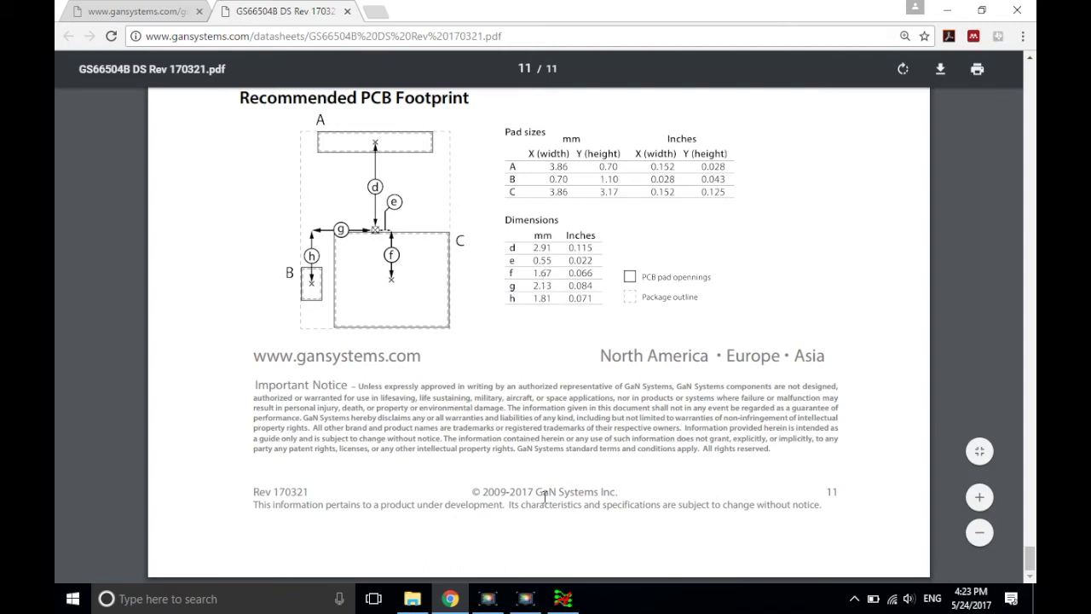
Step: Switch from the datasheet back to the Allegro footprint editor
{"action": "left_click", "coordinate": [563, 598]}
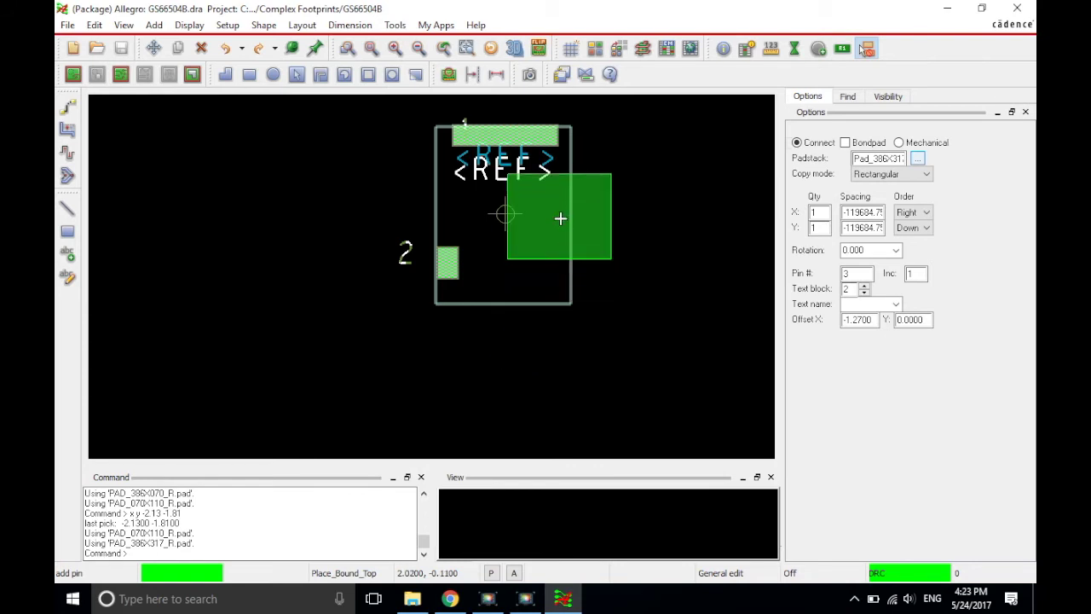
Step: Place pin 3's Pad_386X317_R pad at x 0.55, y -1.67, then end pin placement
{"action": "type", "text": "x y "}
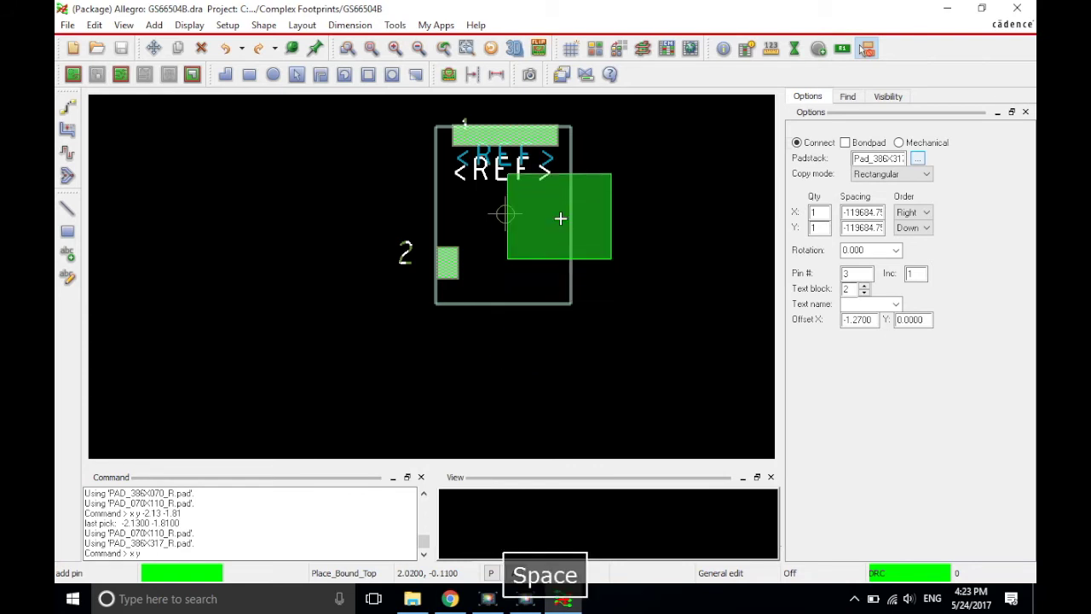
{"action": "type", "text": "0.55"}
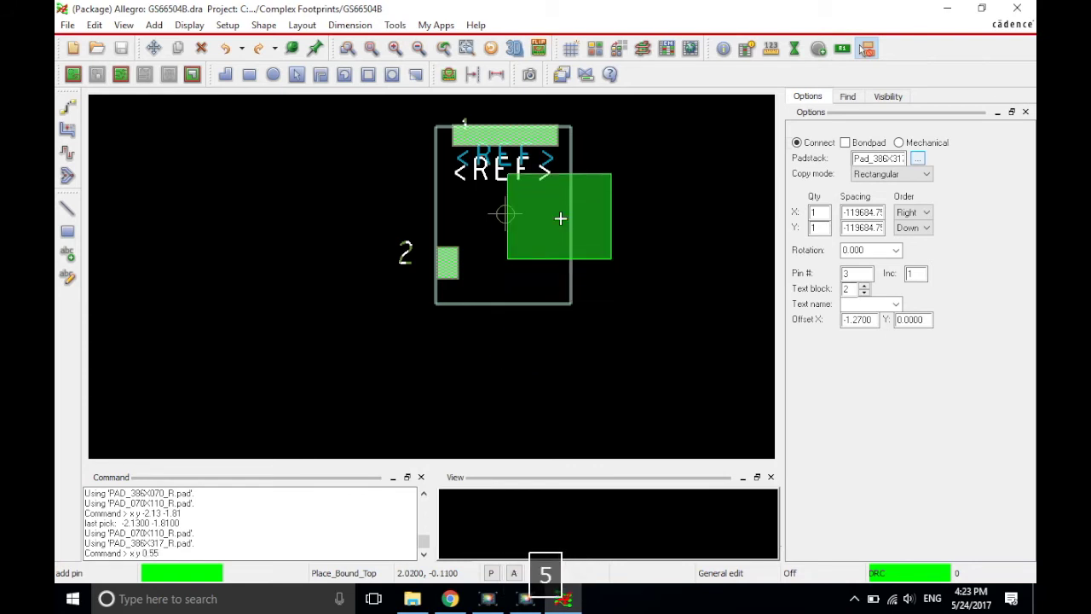
{"action": "type", "text": " -"}
{"action": "key", "text": "Return"}
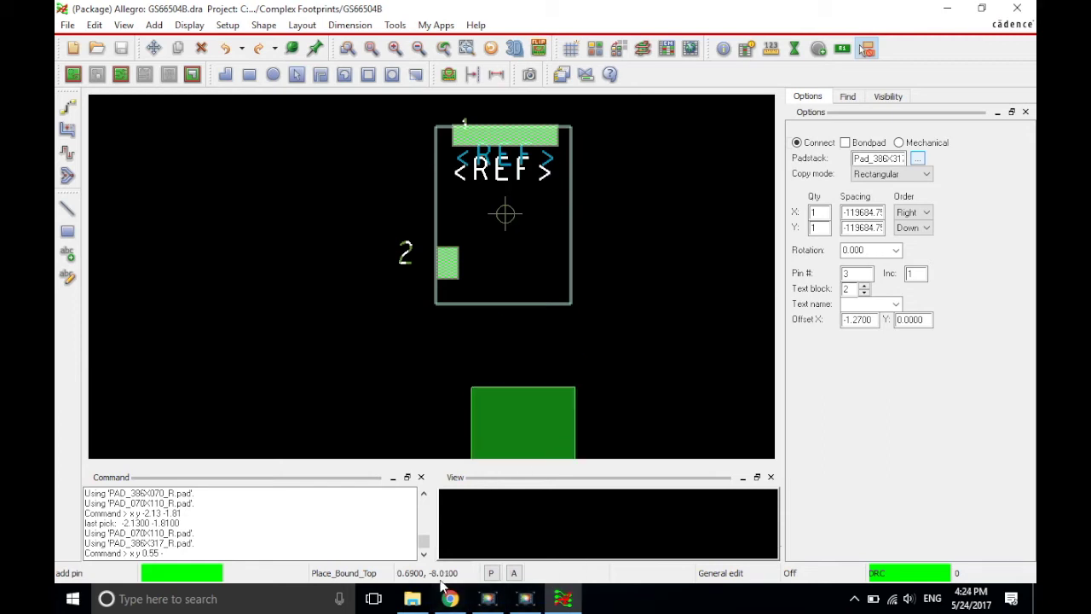
{"action": "left_click", "coordinate": [450, 598]}
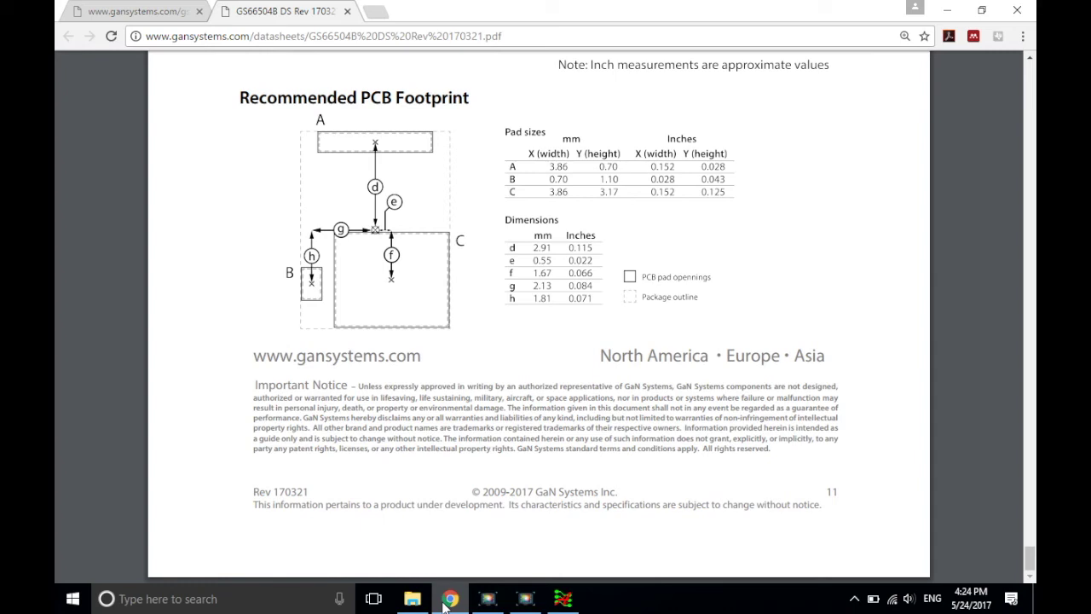
{"action": "left_click", "coordinate": [444, 603]}
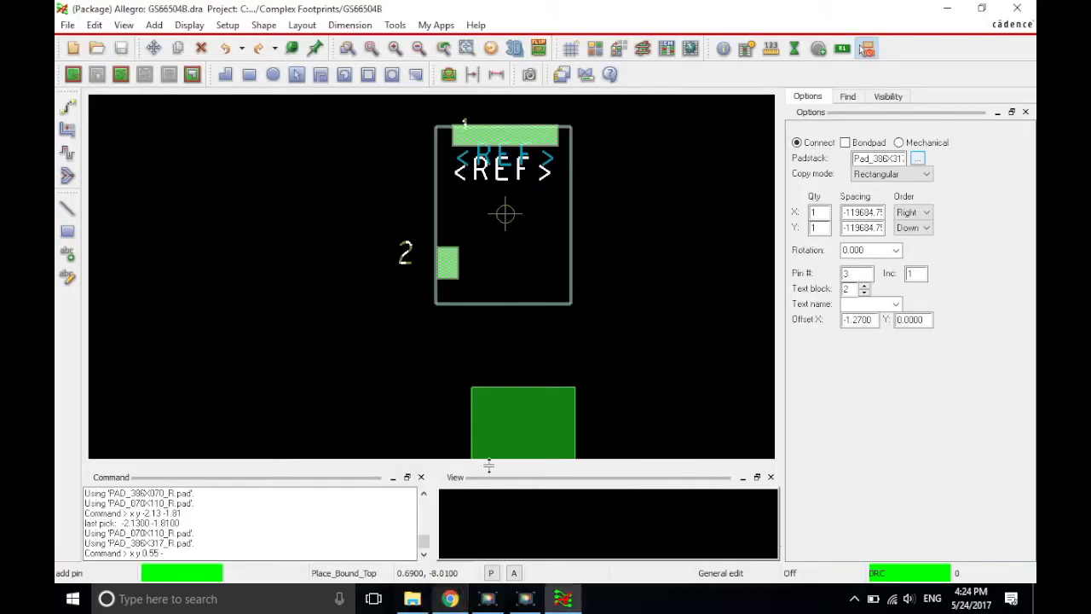
{"action": "type", "text": "1"}
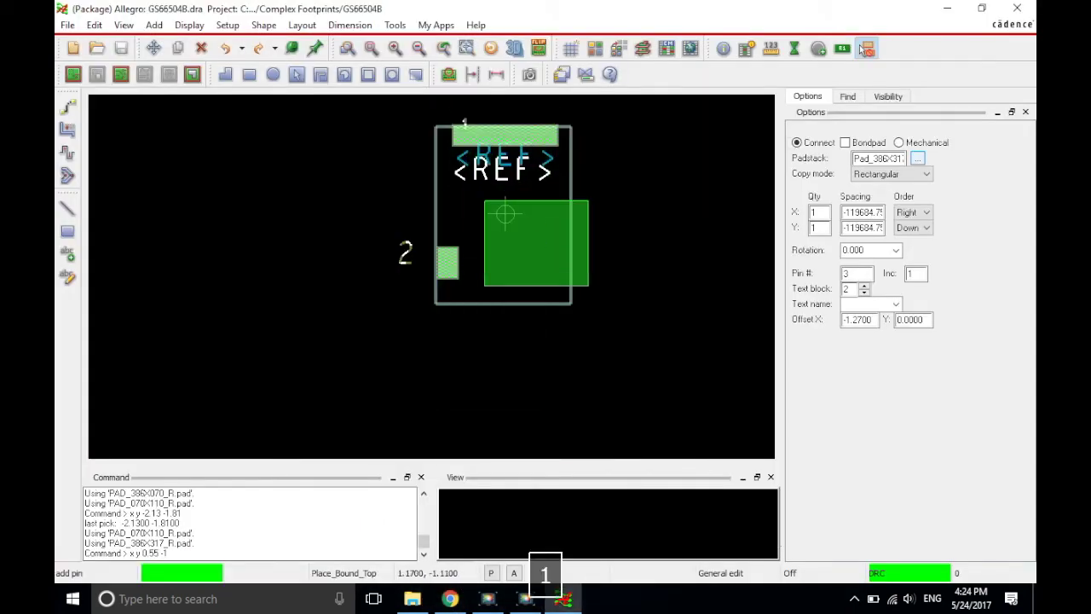
{"action": "type", "text": ".67"}
{"action": "key", "text": "Return"}
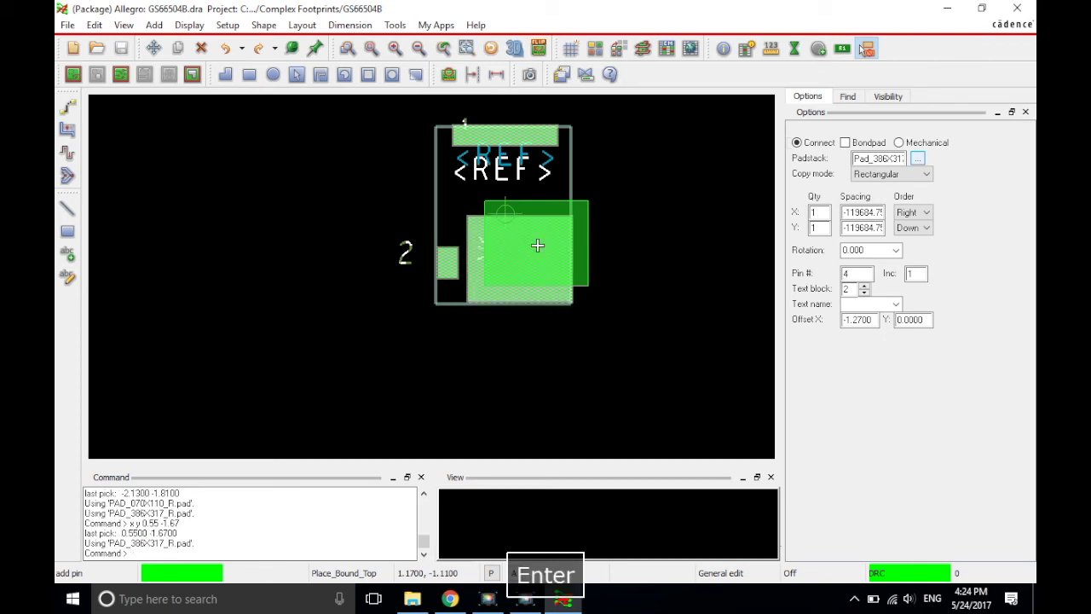
{"action": "right_click", "coordinate": [661, 178]}
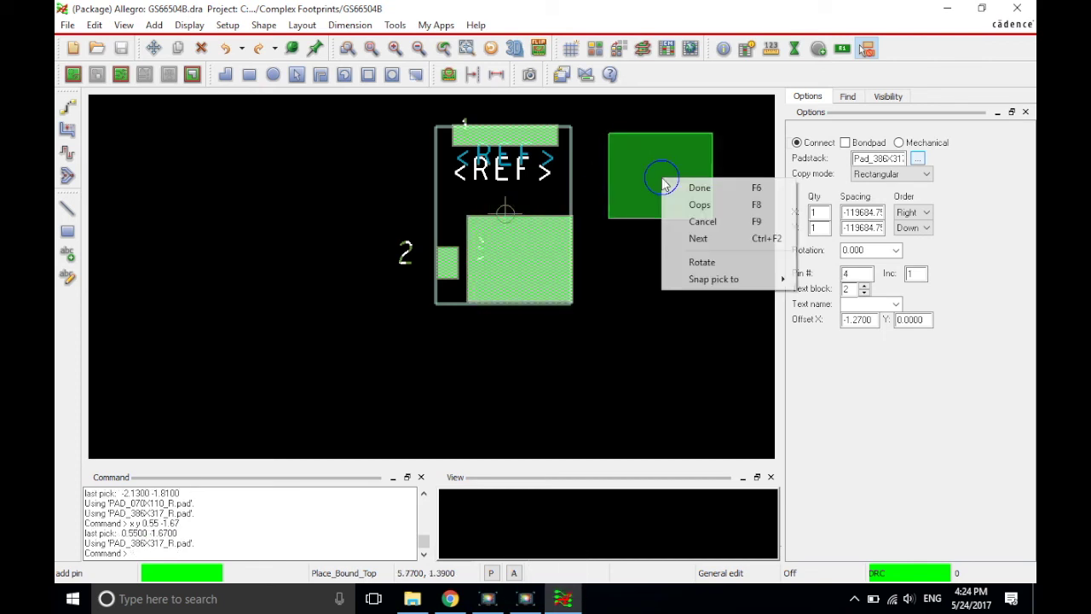
{"action": "left_click", "coordinate": [697, 188]}
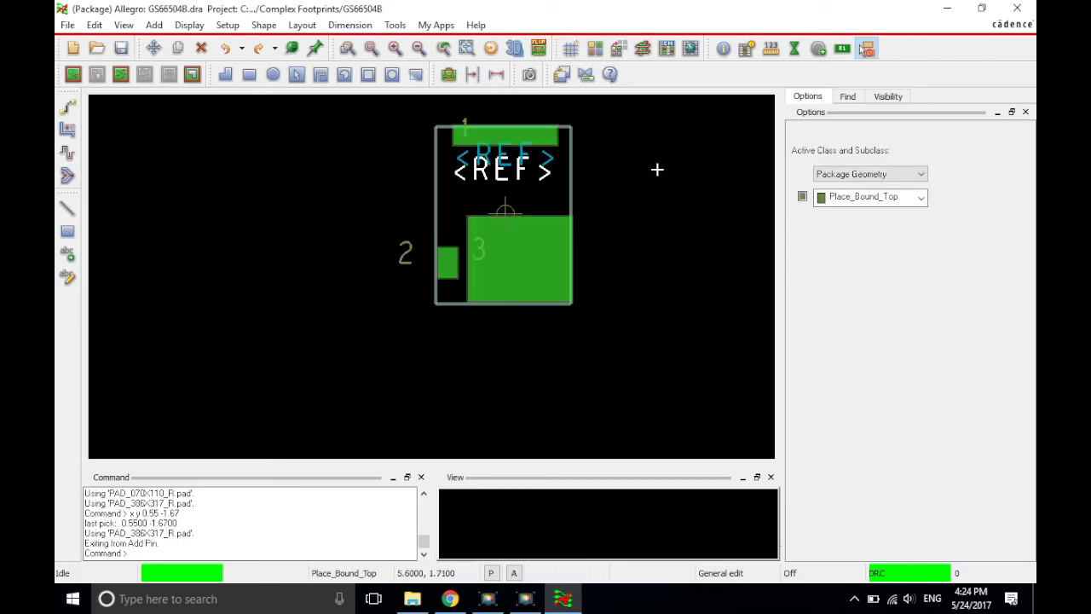